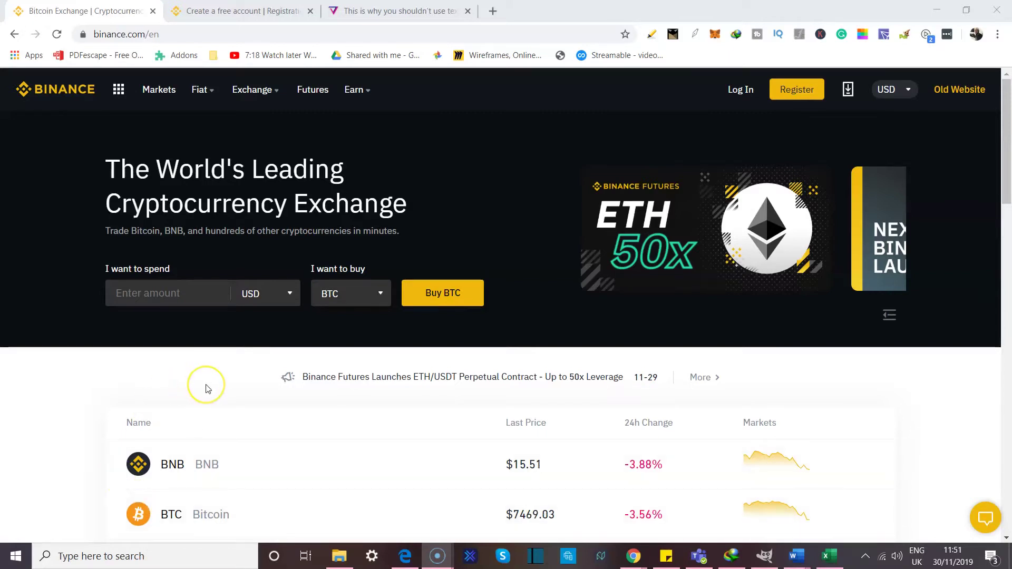
Scroll down through the Binance home page
scroll(206, 389, down, 1)
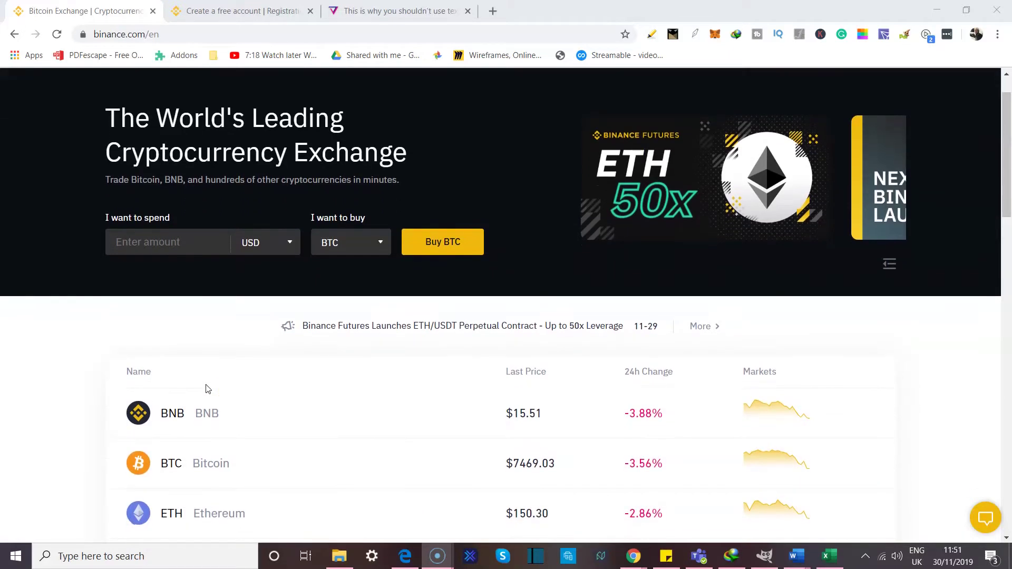
scroll(206, 389, down, 1)
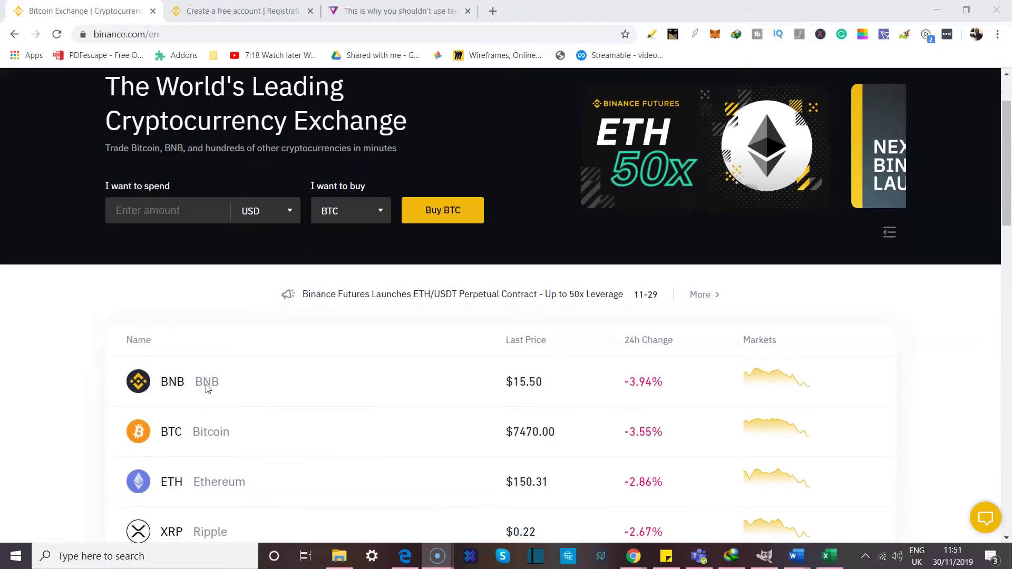
scroll(206, 389, down, 3)
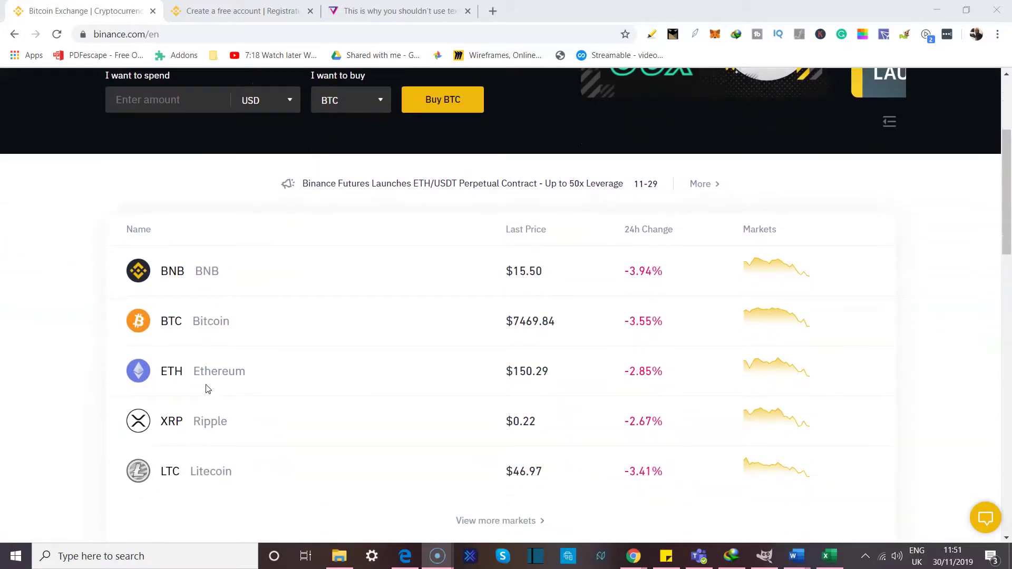
scroll(206, 389, down, 4)
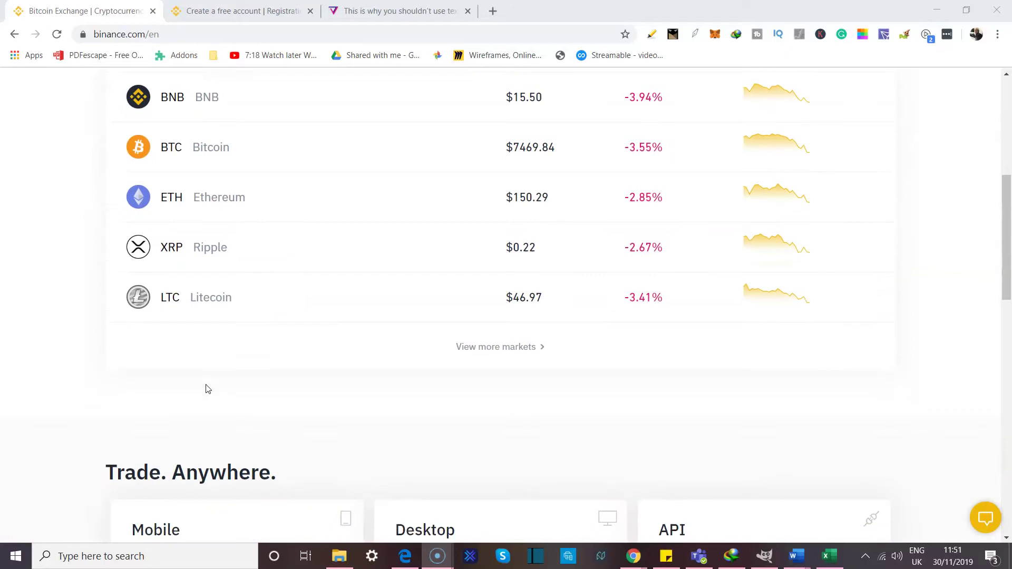
scroll(206, 389, down, 4)
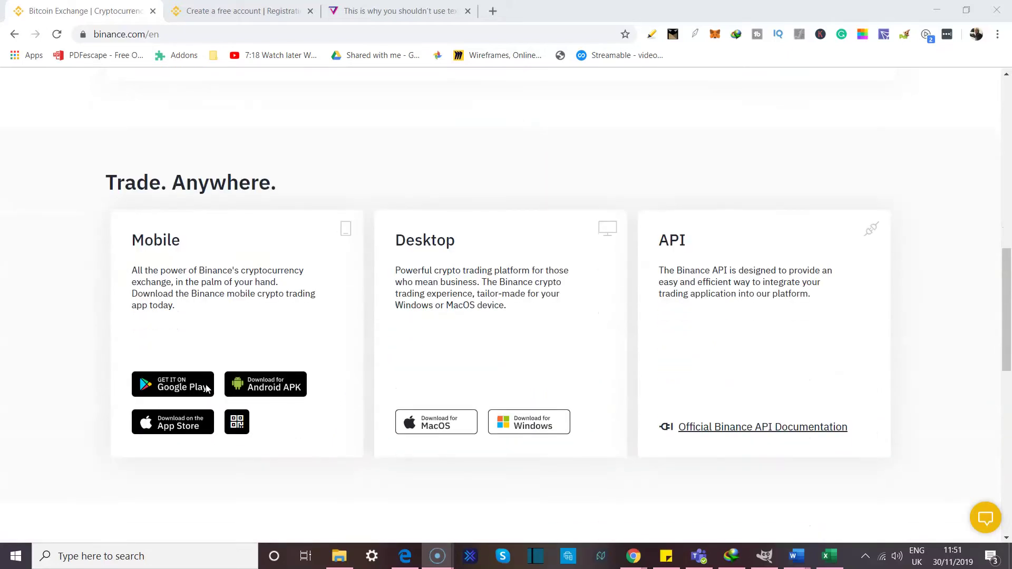
Jump back to the top and switch to the Create a free account registration page
key(Home)
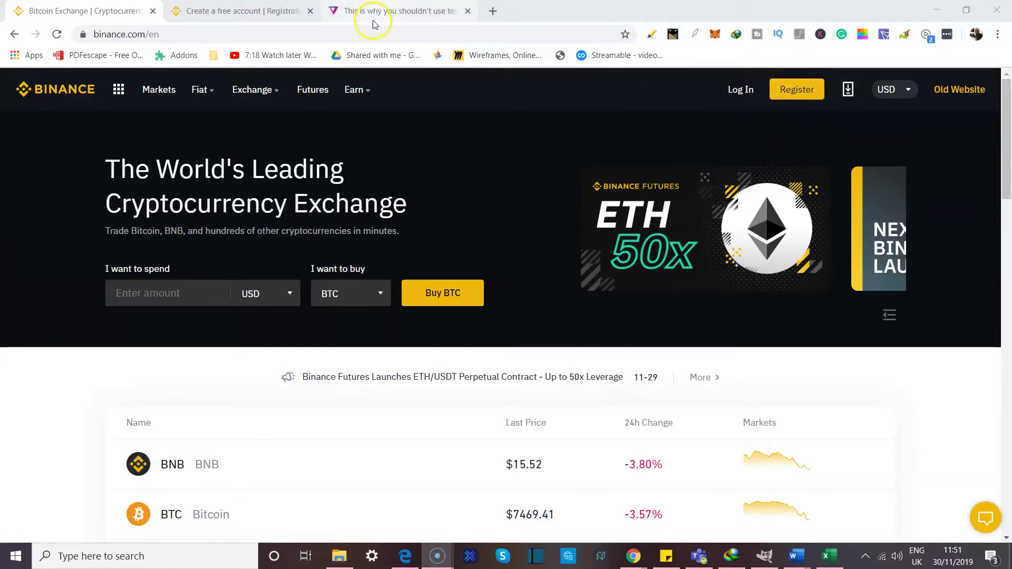
click(200, 11)
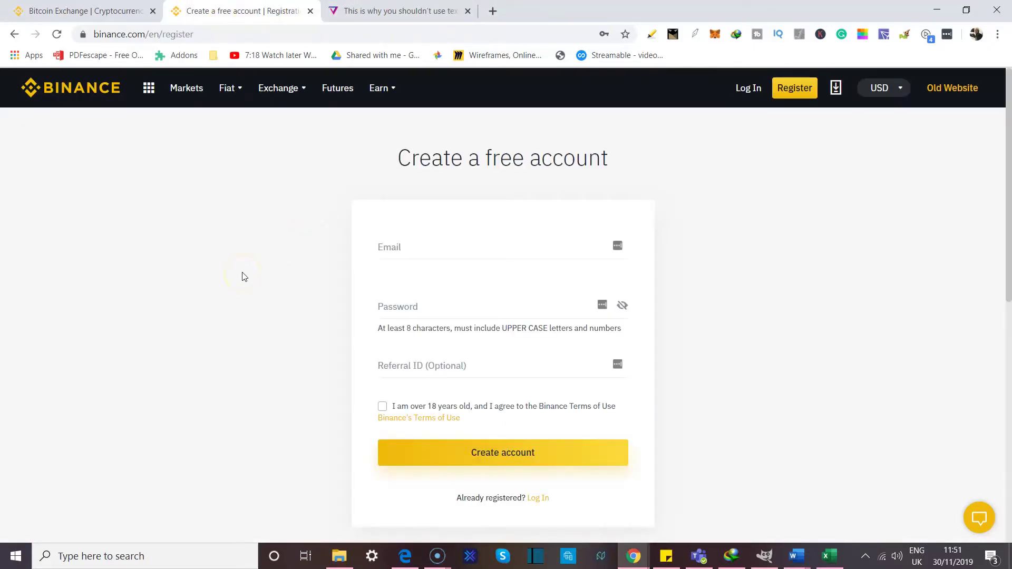
click(319, 265)
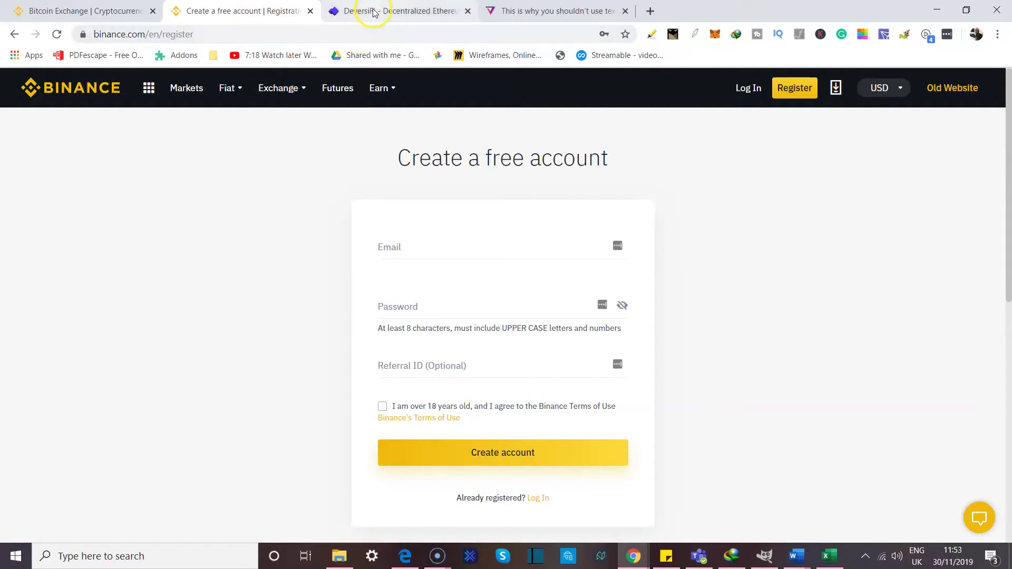
Switch to DeversiFi and zoom out the ETH/USDT price chart beside the order book
click(372, 12)
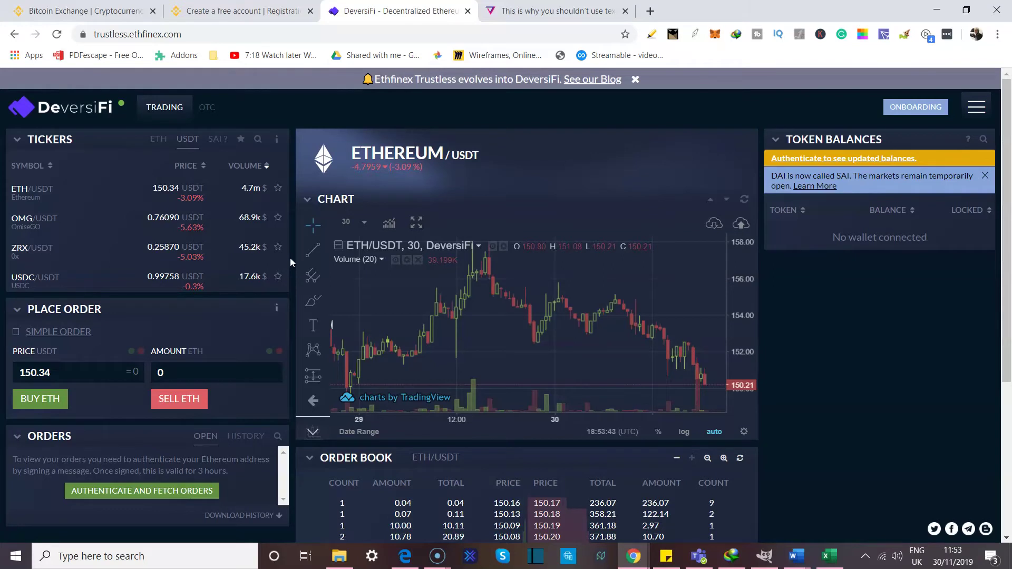
scroll(298, 240, down, 1)
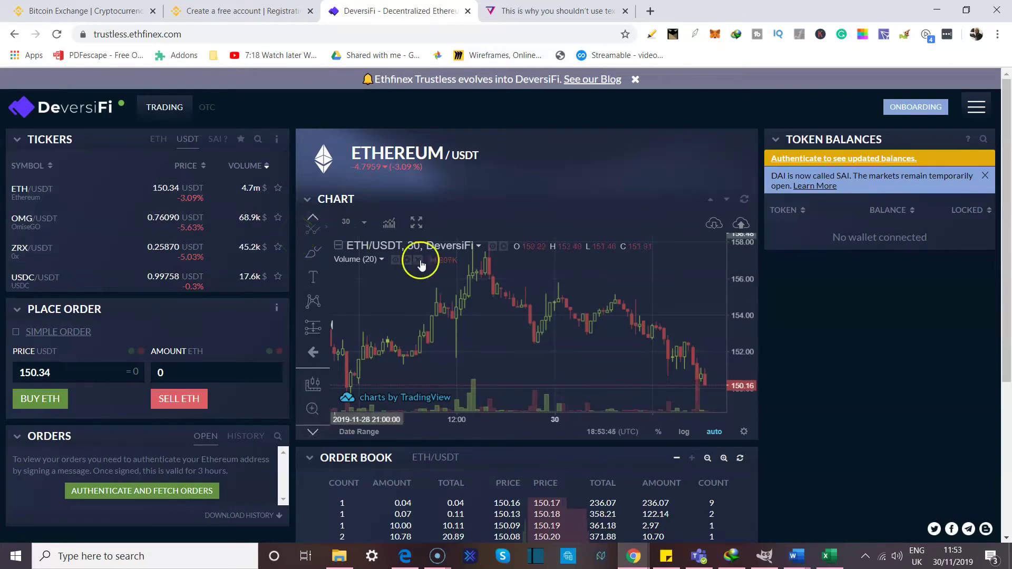
scroll(427, 278, down, 1)
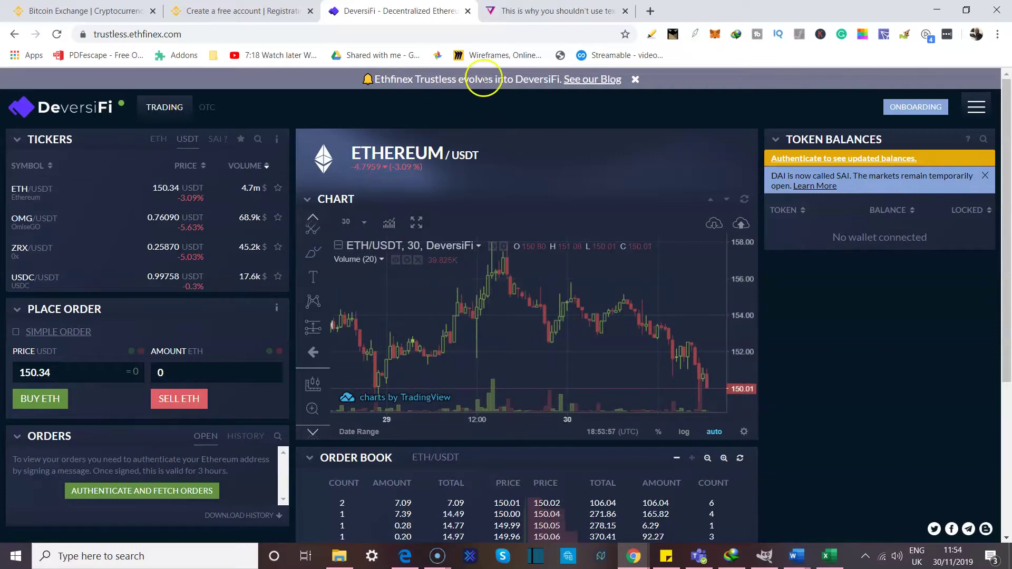
Go to Binance's Log In page, enter the account e-mail and password, and submit them
click(248, 17)
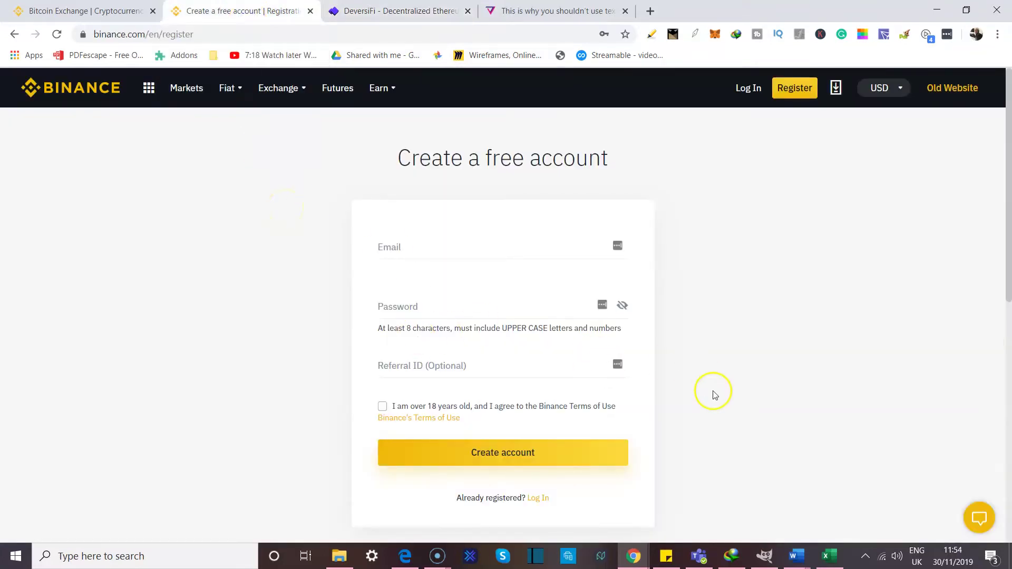
scroll(695, 399, down, 1)
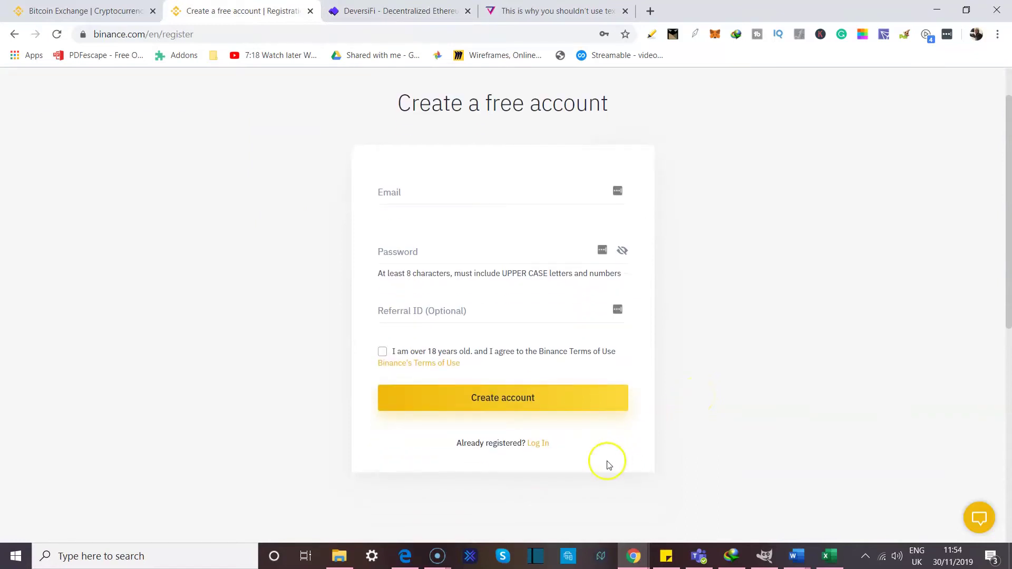
click(534, 447)
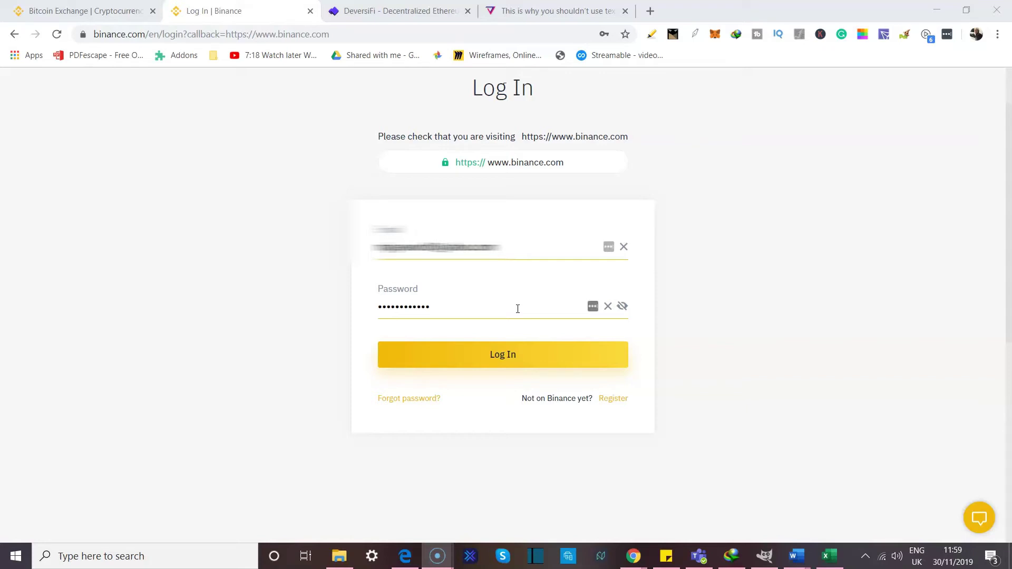
click(535, 310)
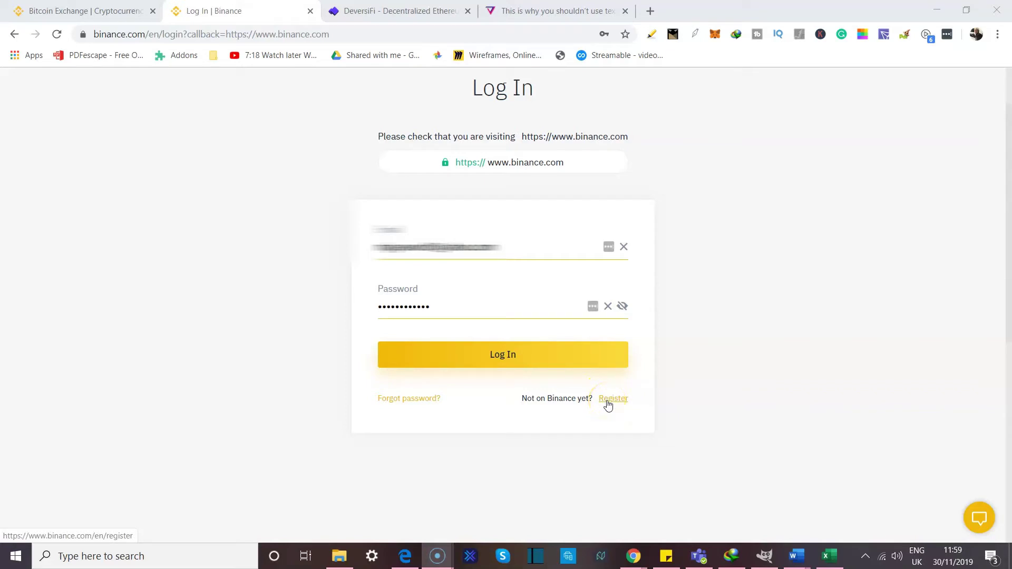
click(521, 306)
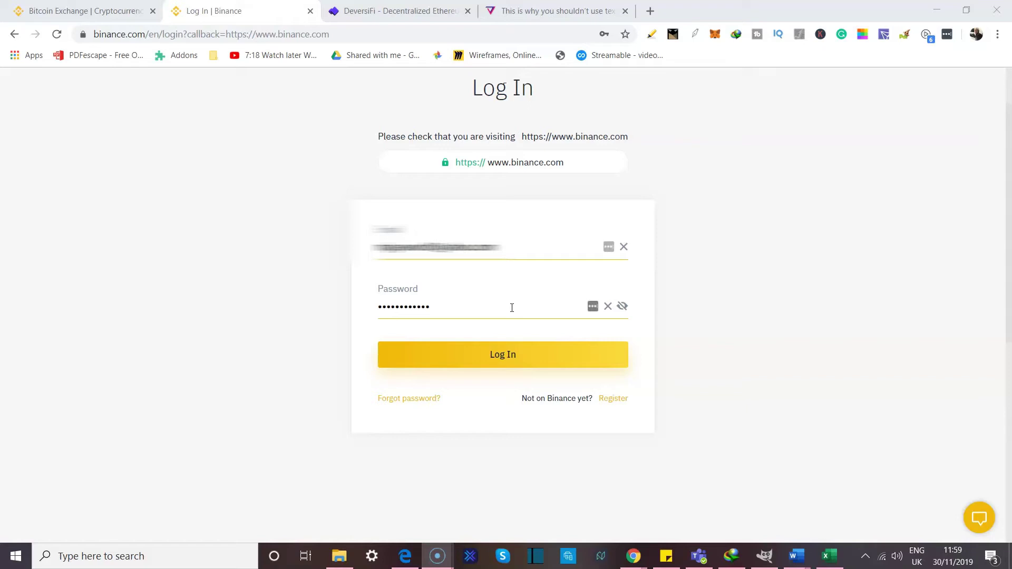
click(493, 355)
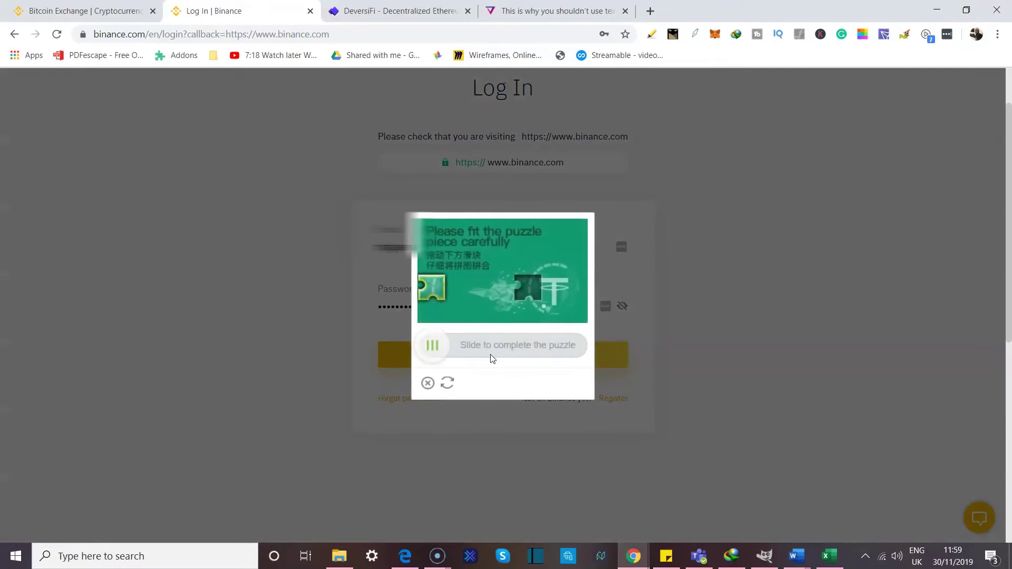
click(437, 350)
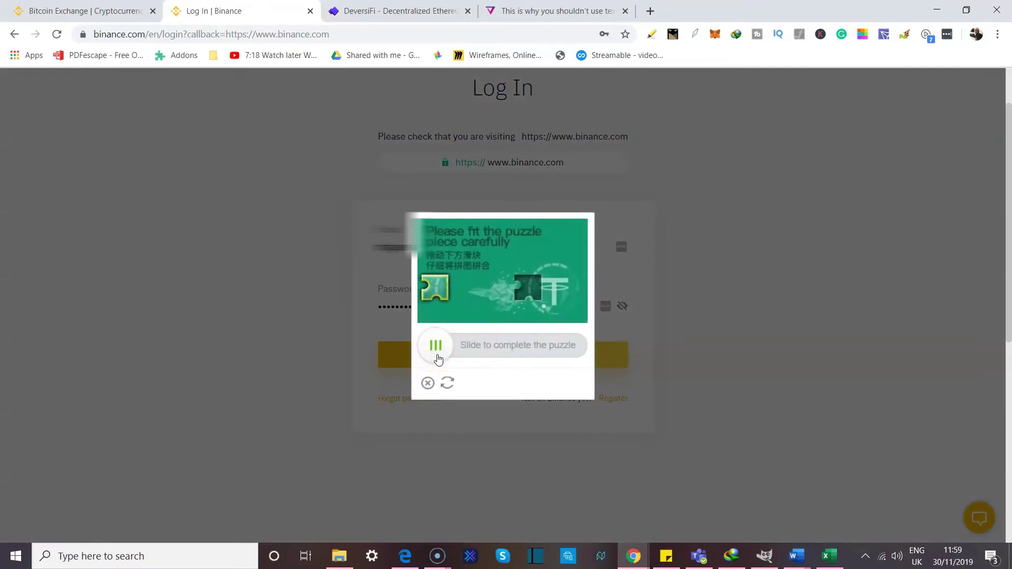
Slide the puzzle piece into its gap to pass the security verification
drag(437, 359, 529, 355)
click(517, 413)
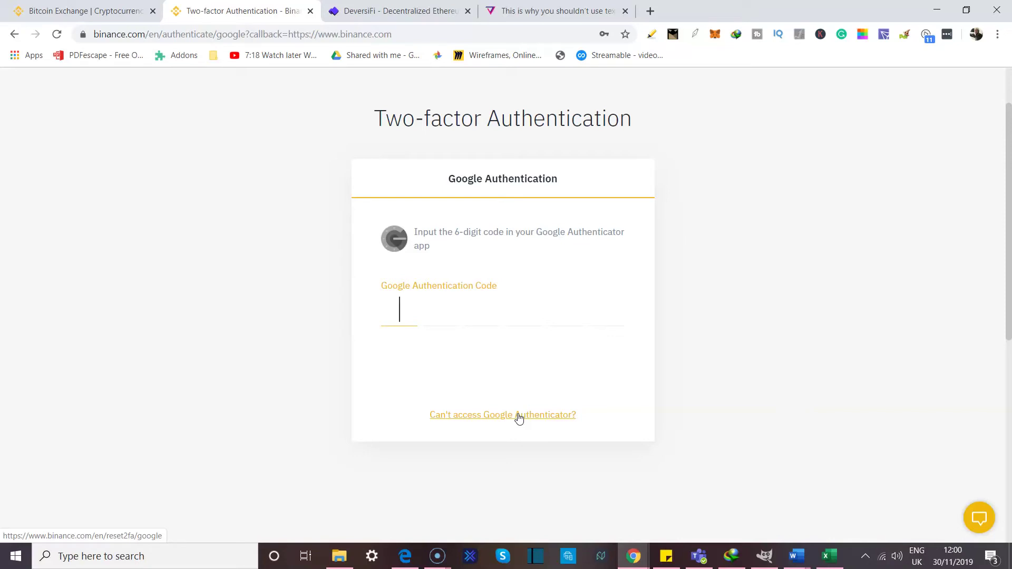
click(521, 362)
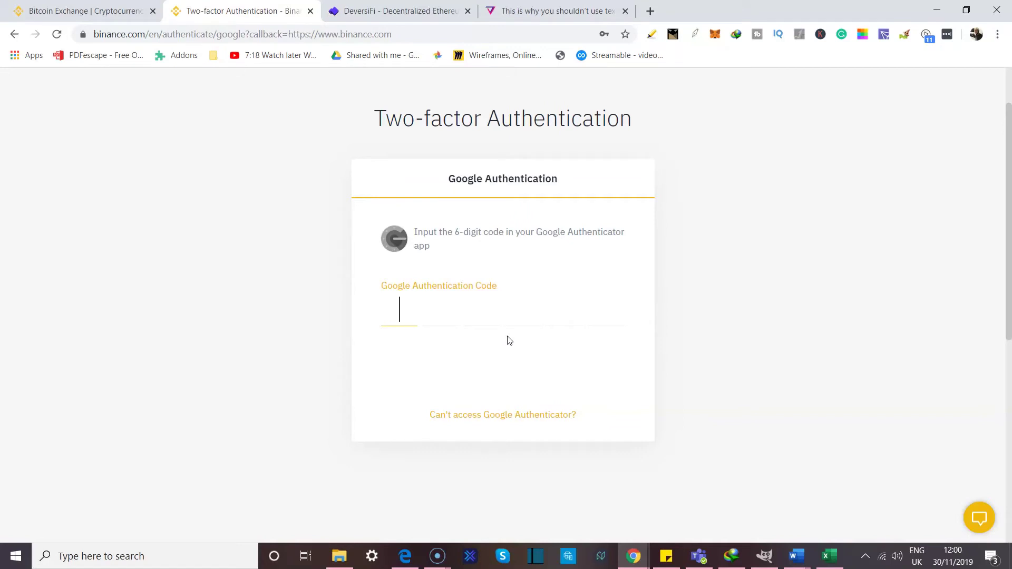
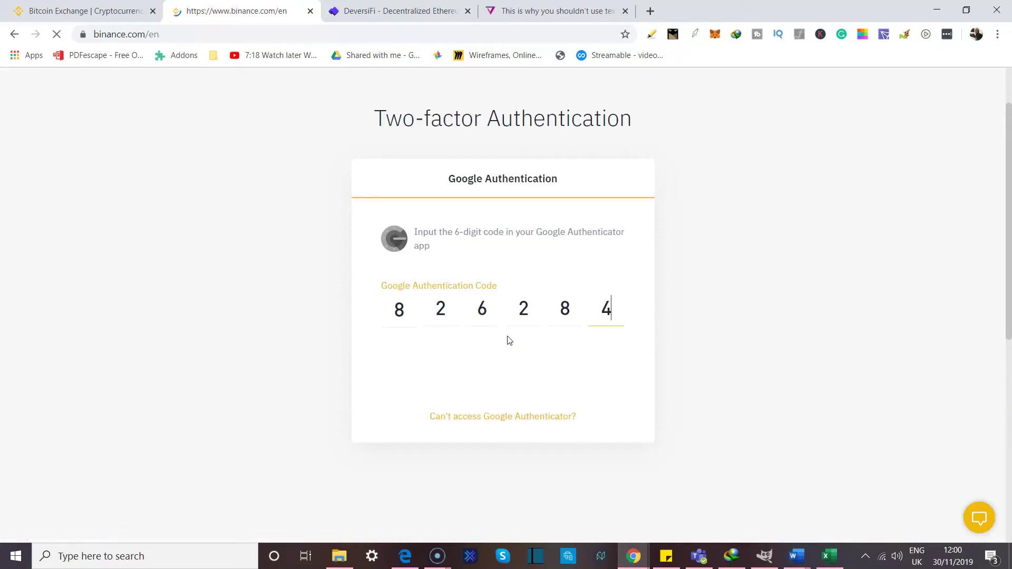
Enter the 6-digit Google Authenticator code to finish signing in to Binance
click(519, 371)
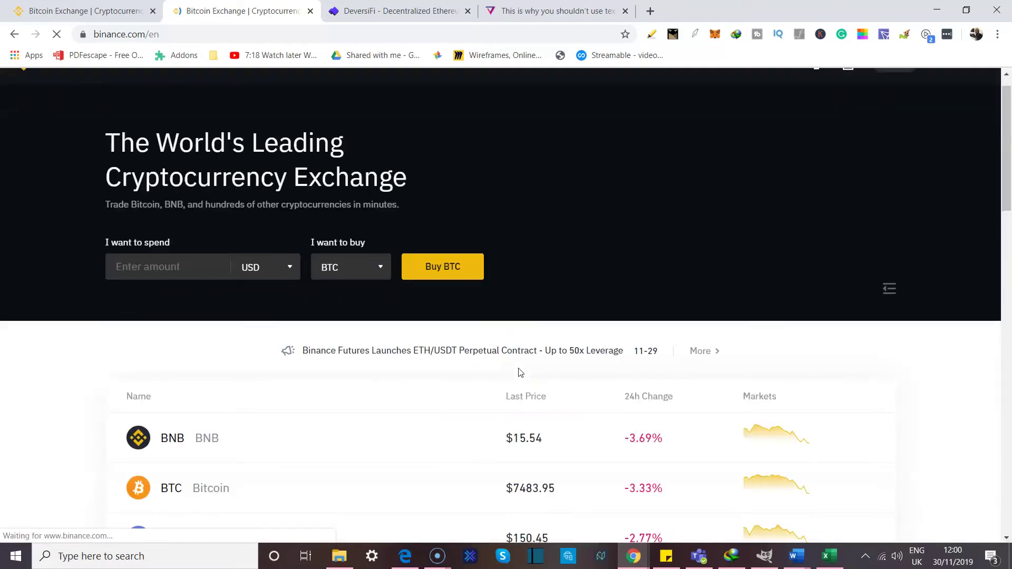
click(596, 379)
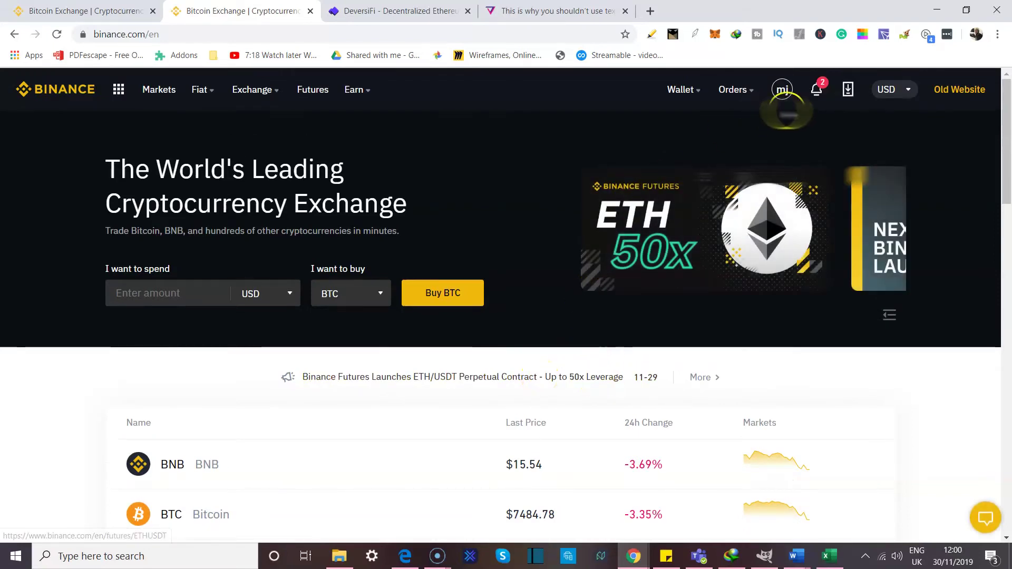
Open the account Dashboard showing the 0.06868269 BTC balance, about $513.70
mouse_move(783, 92)
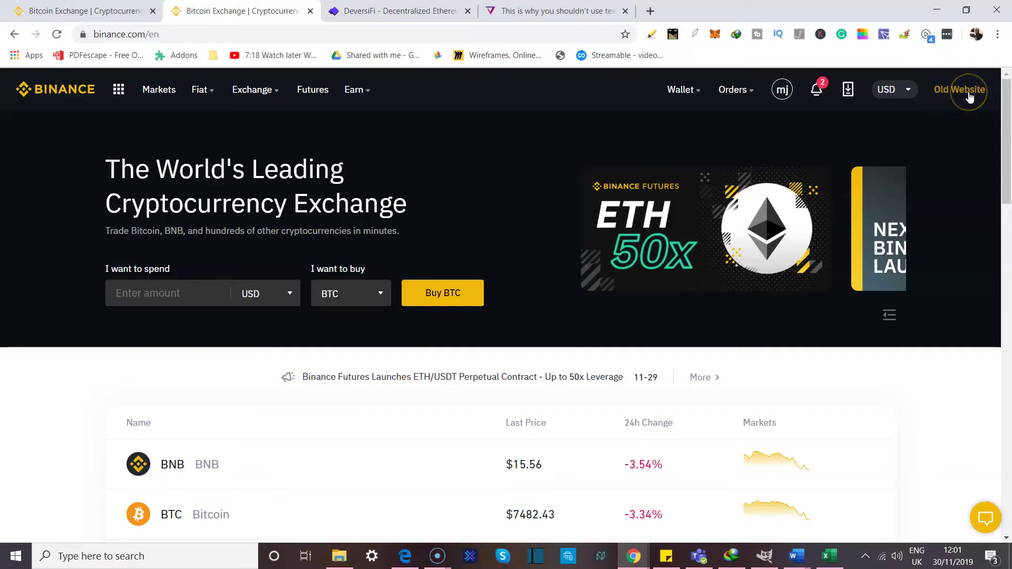
mouse_move(893, 89)
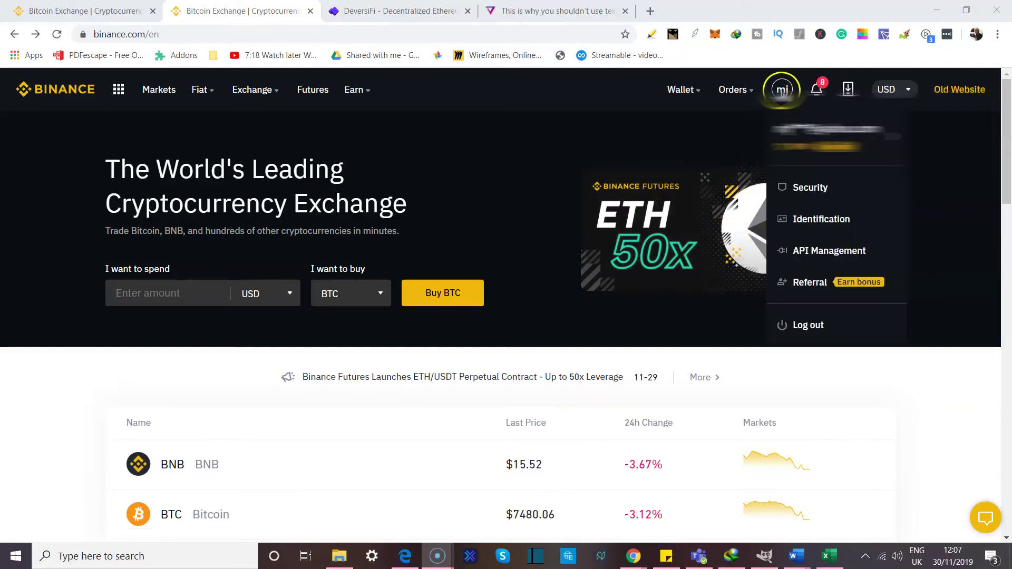
click(782, 91)
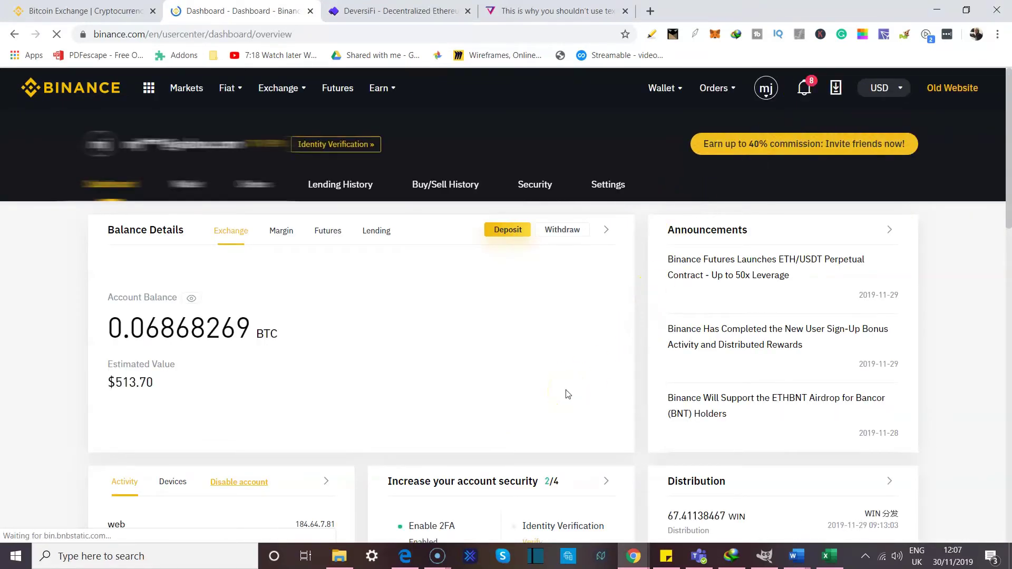
scroll(567, 394, down, 1)
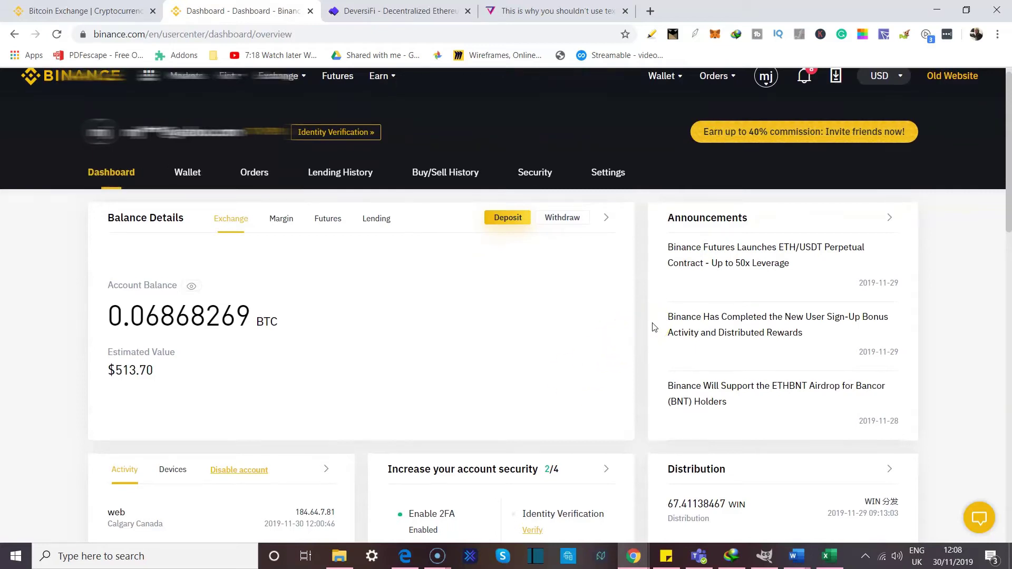
scroll(653, 327, down, 3)
scroll(653, 327, down, 5)
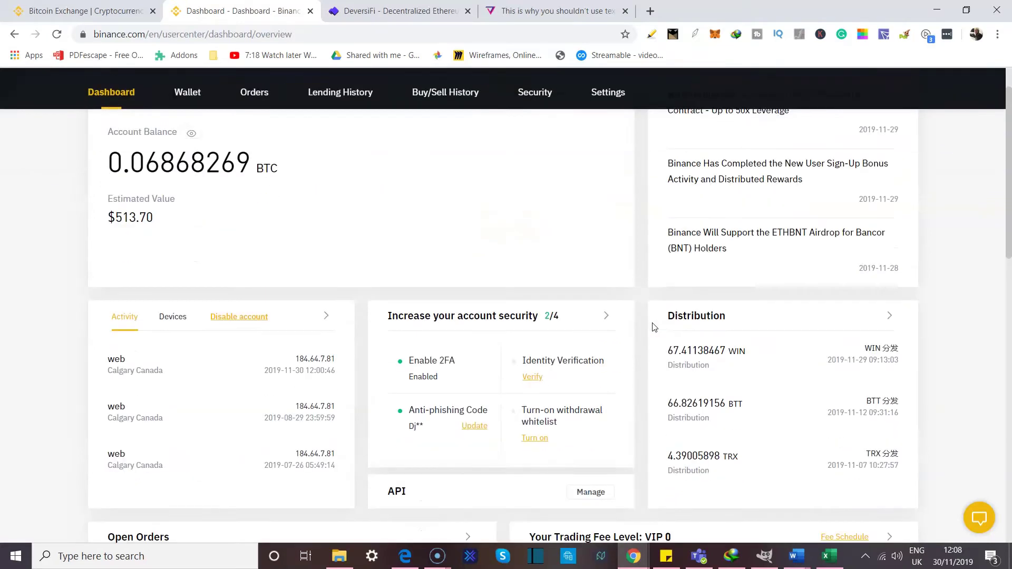
scroll(654, 327, down, 3)
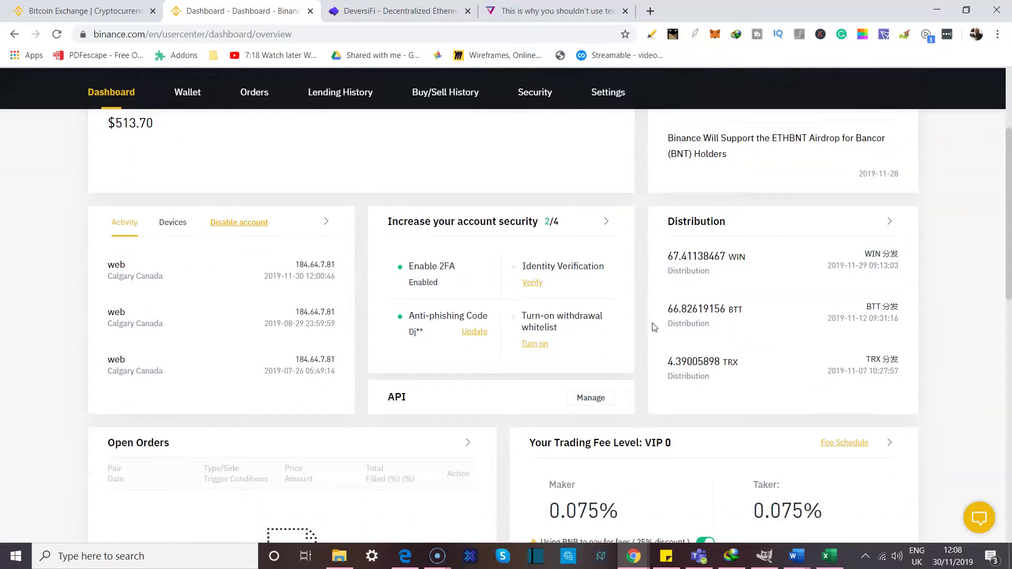
scroll(653, 327, down, 1)
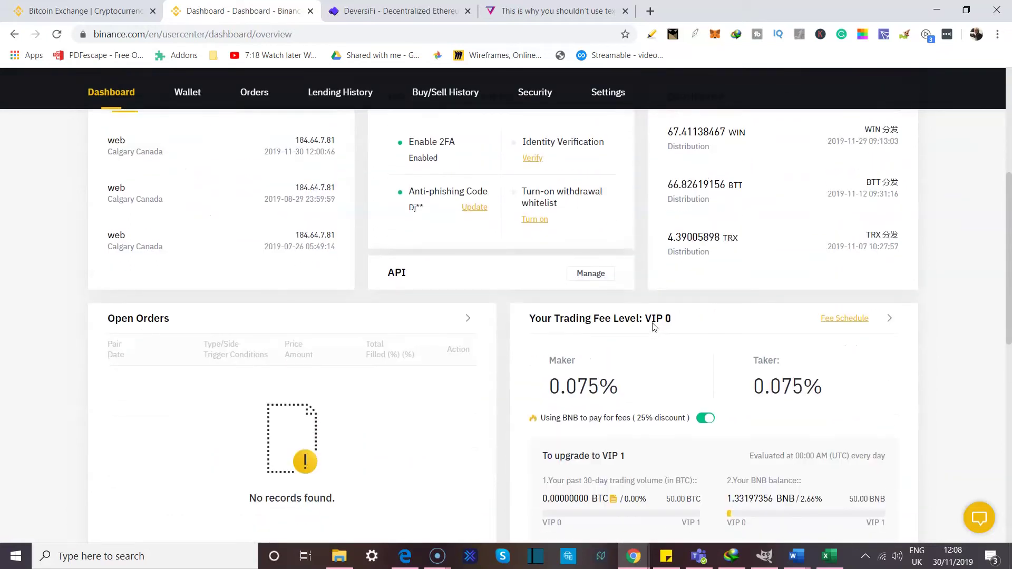
scroll(653, 327, down, 1)
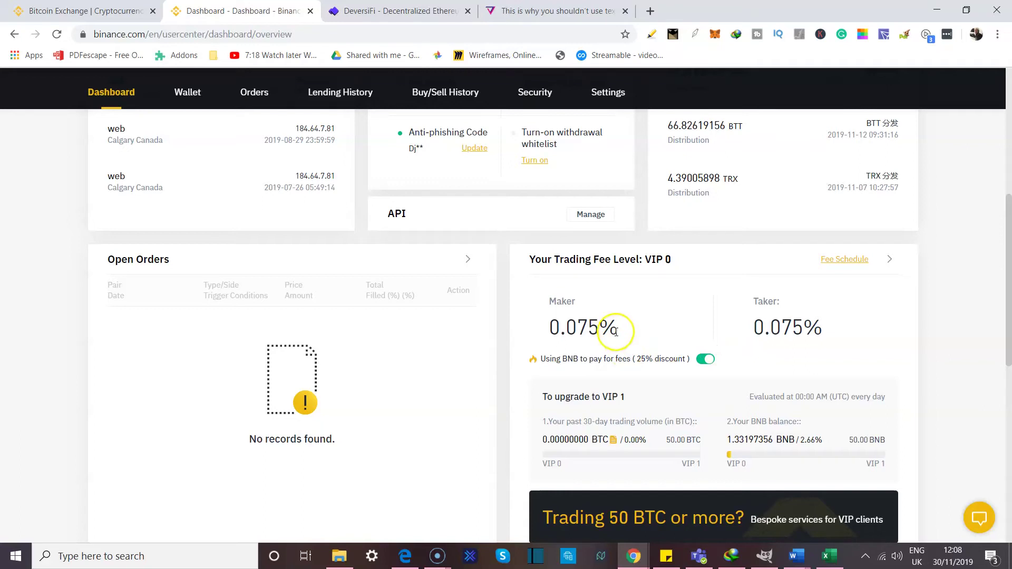
scroll(632, 316, down, 1)
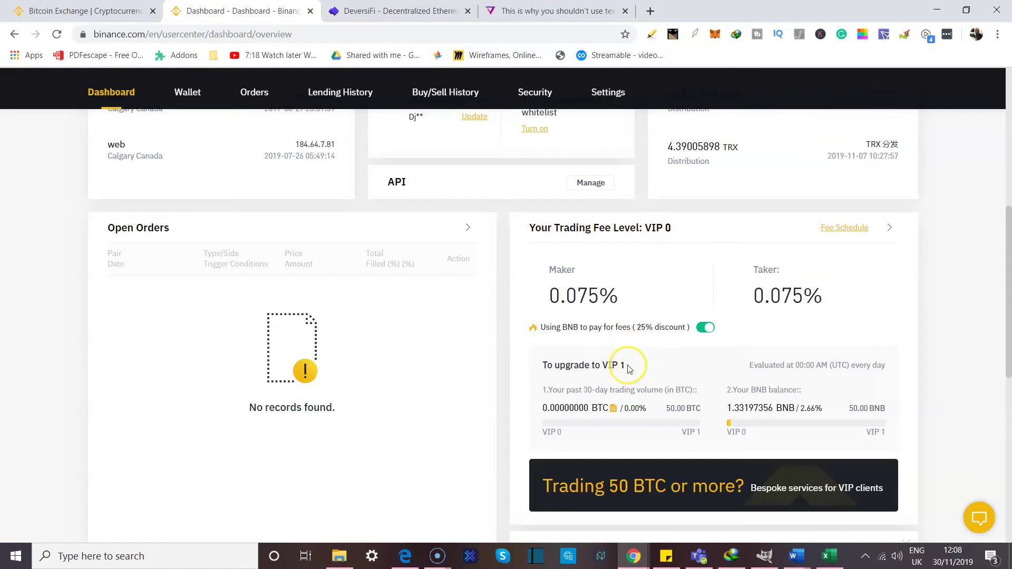
scroll(629, 367, down, 1)
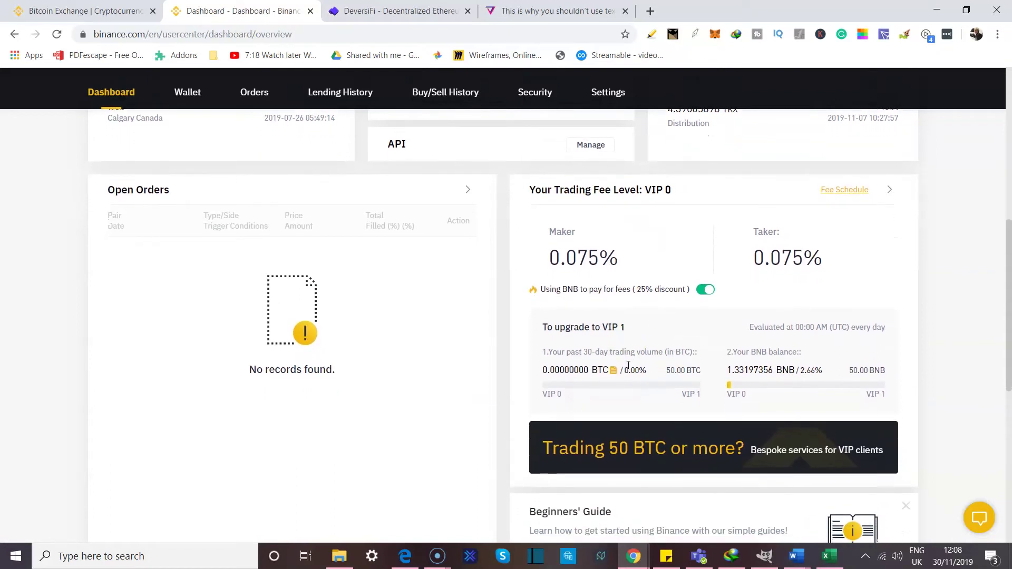
scroll(629, 365, down, 2)
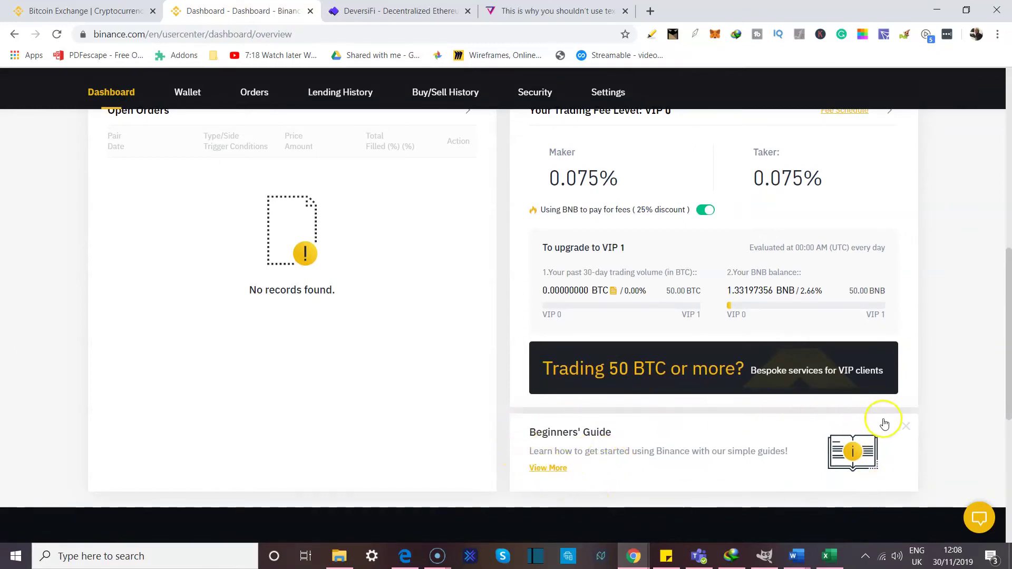
click(569, 468)
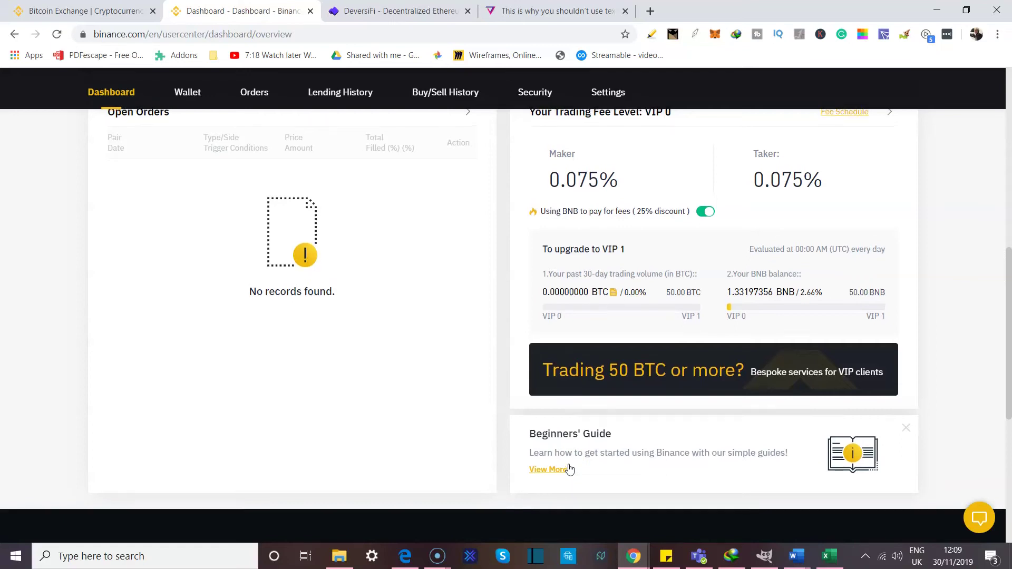
scroll(569, 468, up, 5)
scroll(569, 468, up, 2)
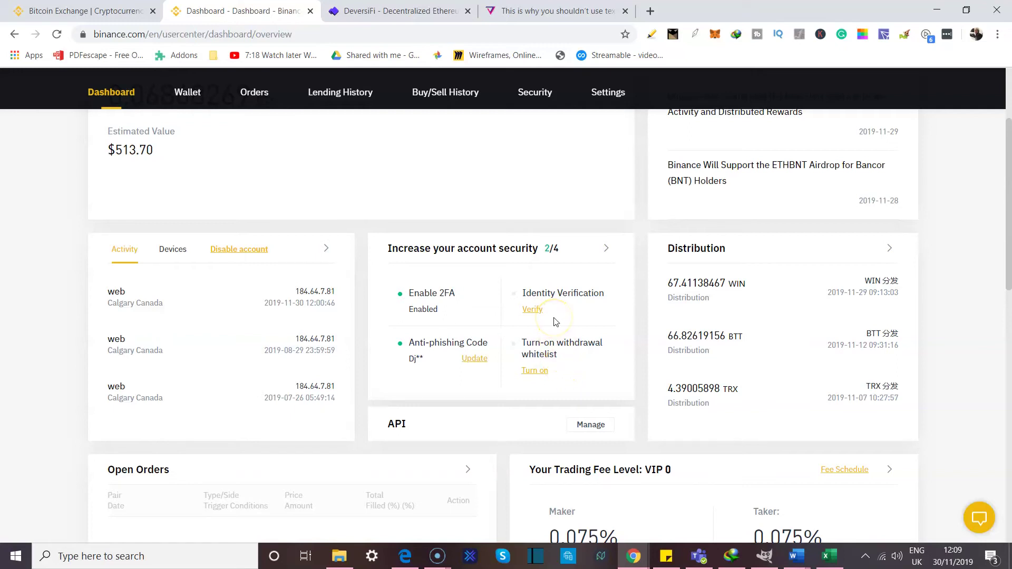
scroll(554, 320, up, 1)
scroll(555, 322, up, 4)
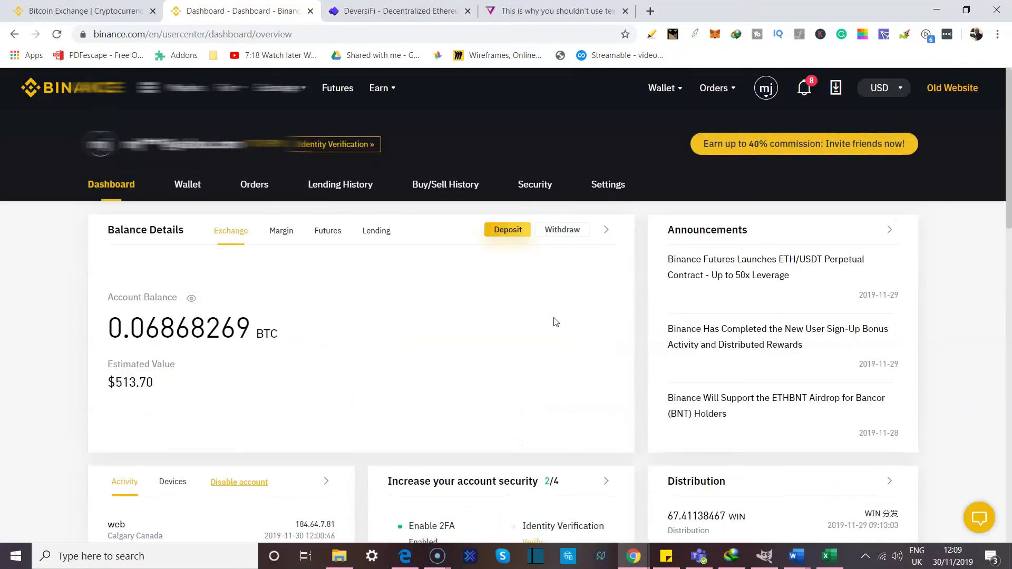
Open Security settings to review Google and SMS authentication and the withdrawal whitelist
click(542, 191)
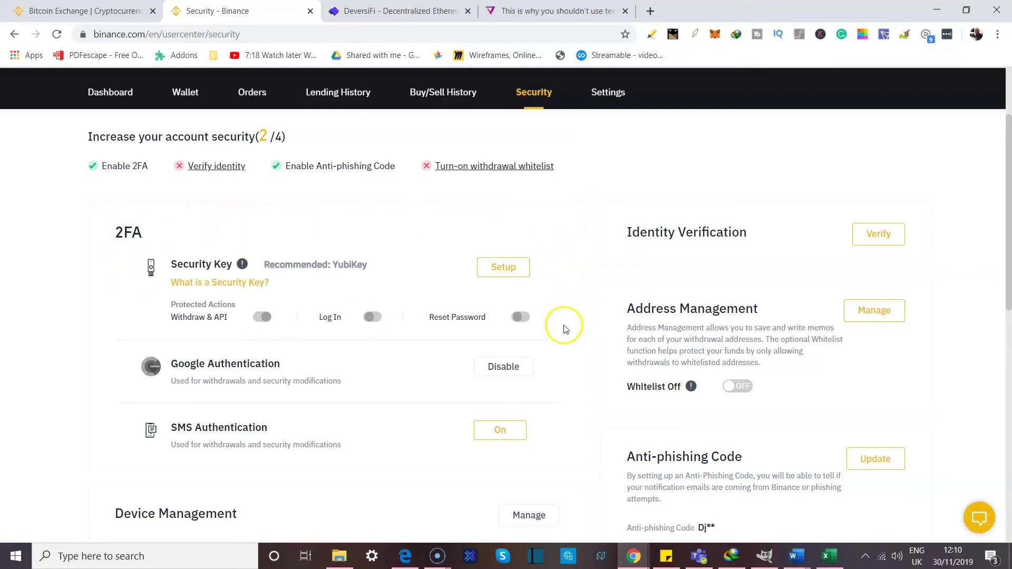
scroll(464, 361, down, 1)
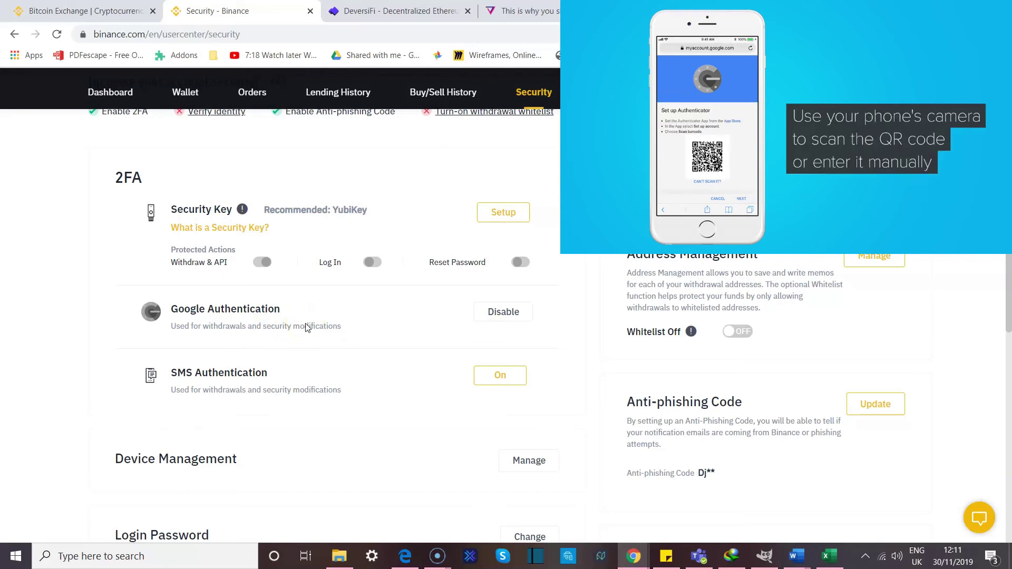
scroll(323, 343, down, 1)
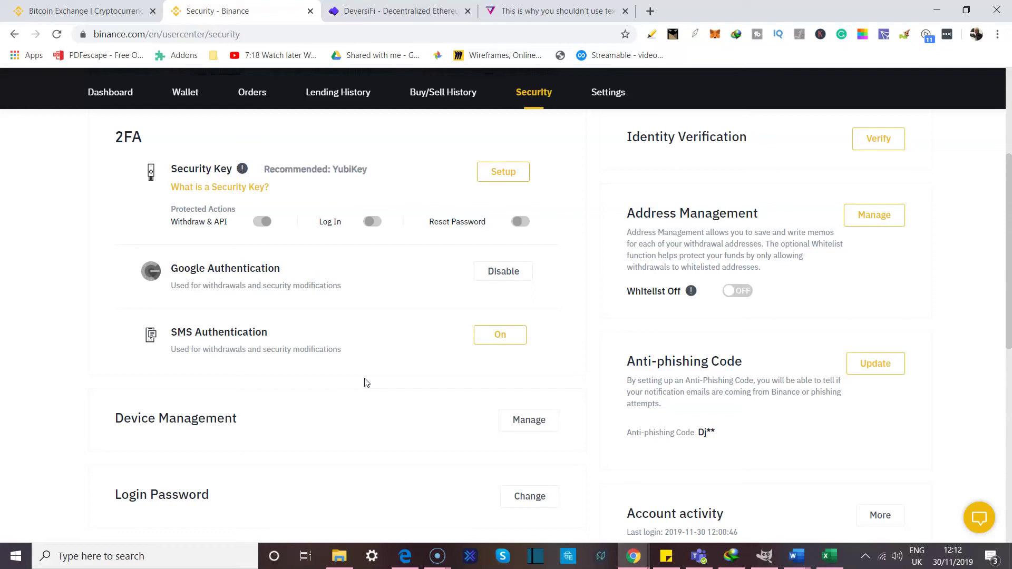
Read through The Verge's article on SMS two-factor hijacking, then go back to Binance
click(529, 15)
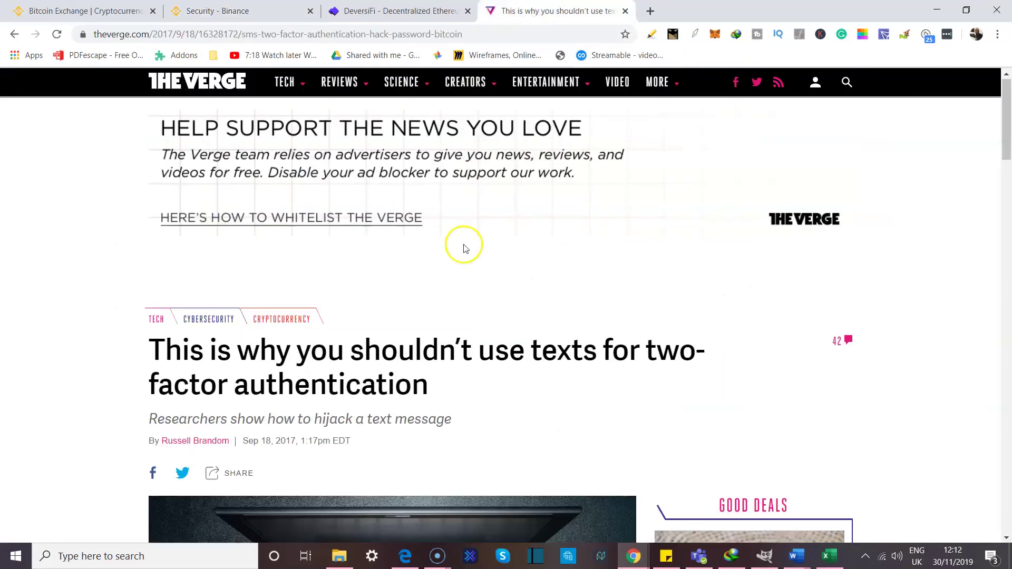
scroll(508, 317, down, 2)
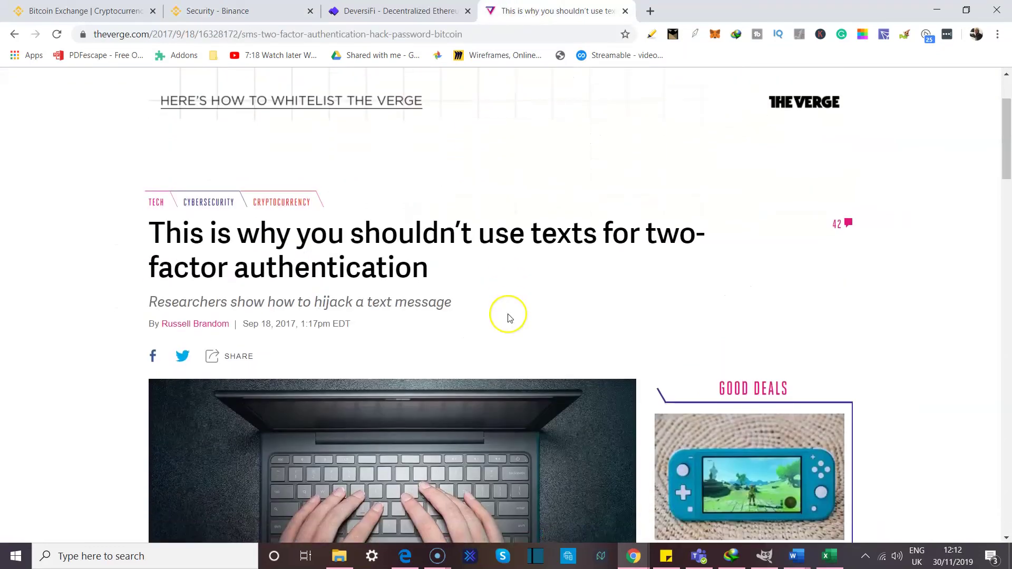
scroll(509, 318, down, 2)
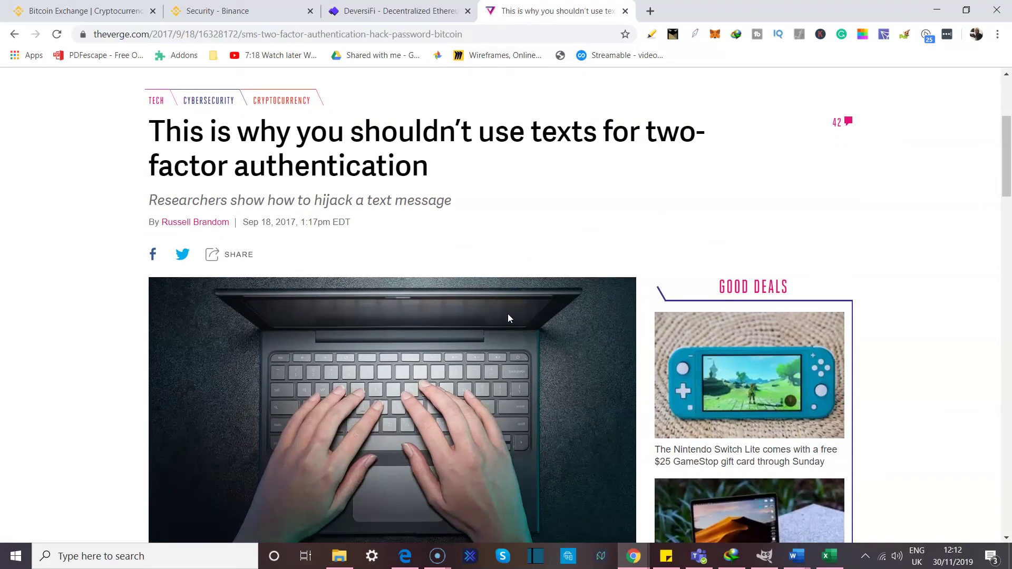
scroll(508, 318, down, 2)
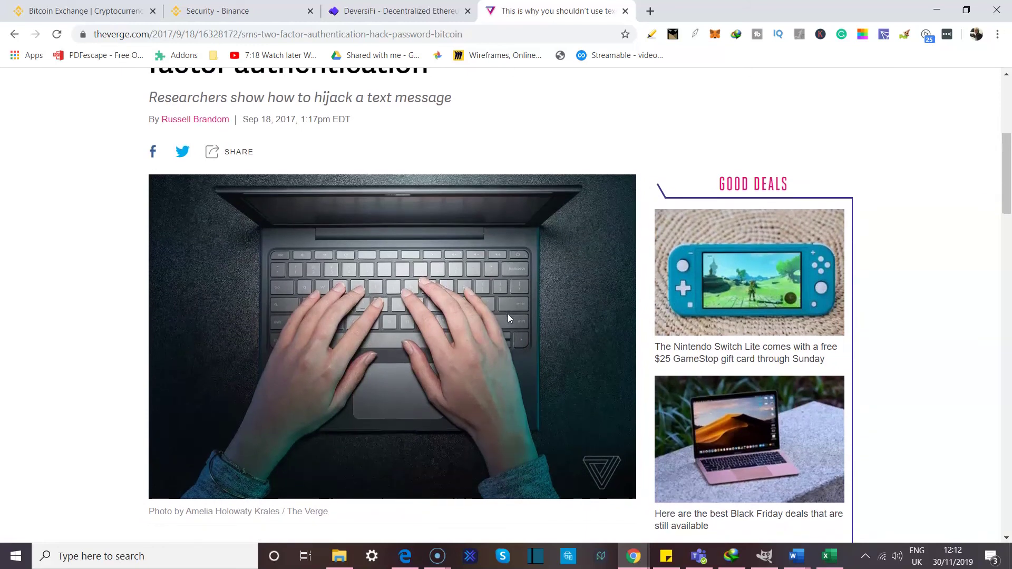
scroll(508, 317, down, 4)
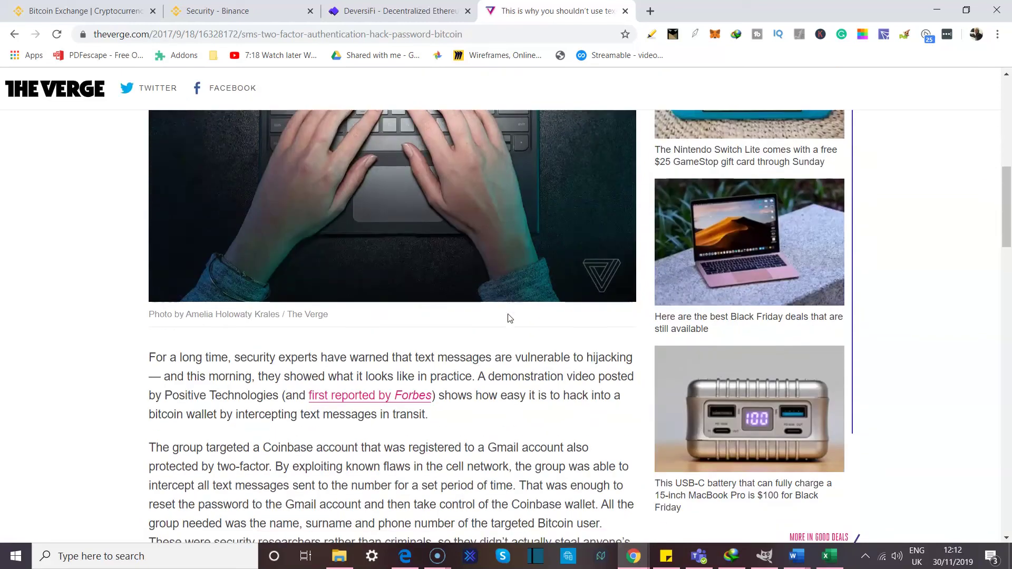
scroll(508, 318, down, 8)
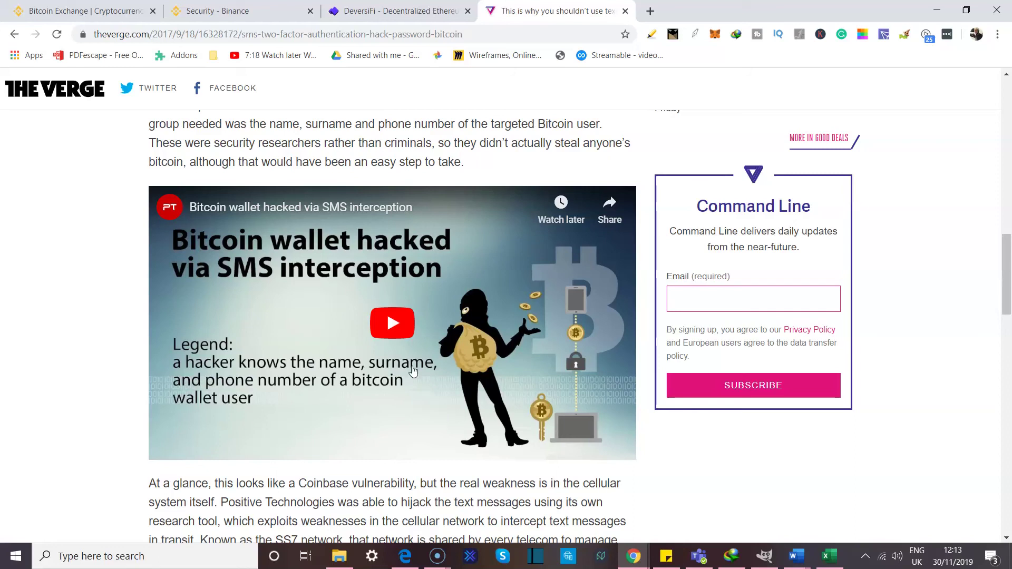
scroll(413, 370, down, 3)
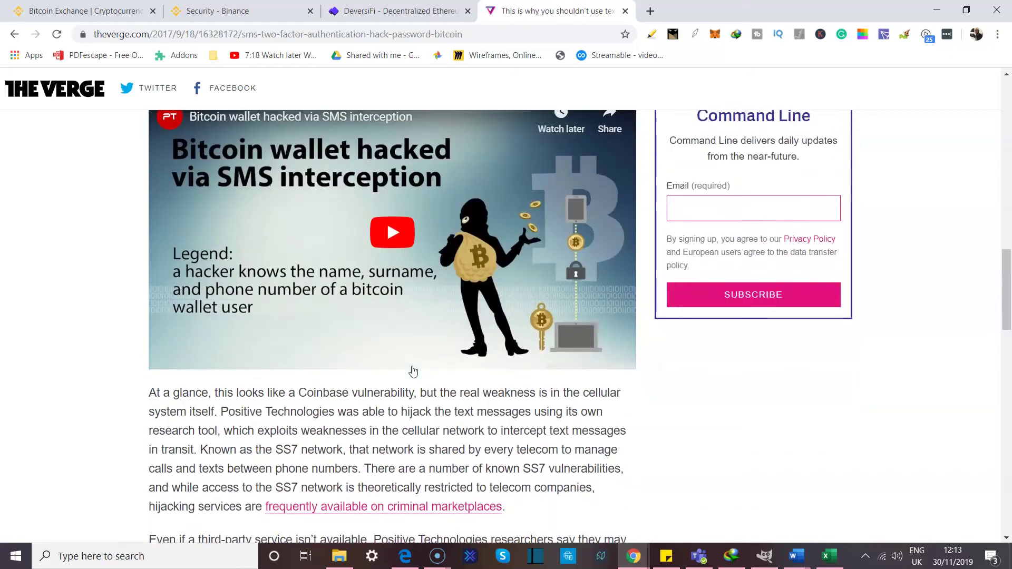
scroll(413, 371, down, 1)
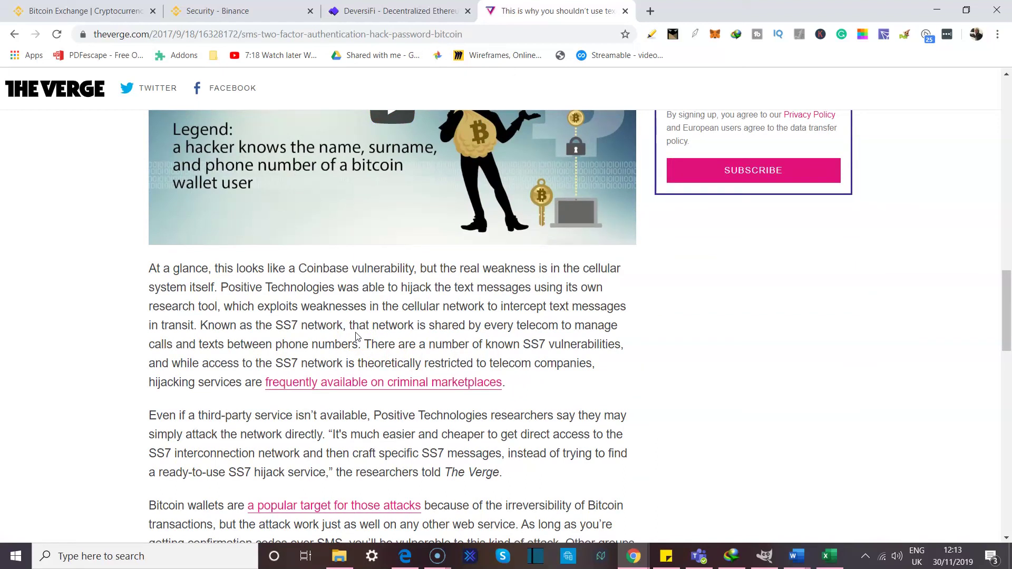
drag(388, 260, 436, 262)
click(264, 17)
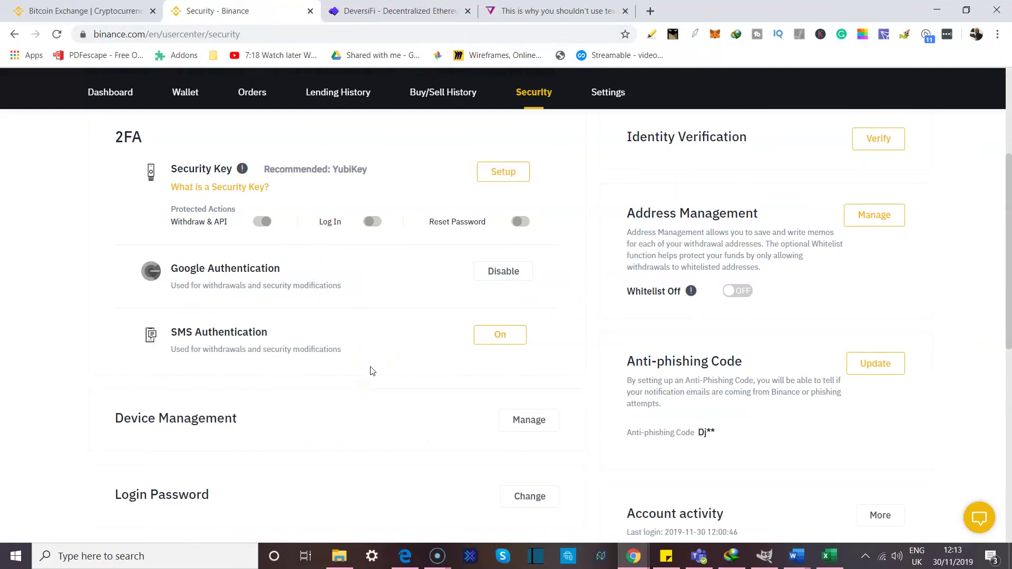
Scroll the Security page to check SMS and Google authentication and the security key status
scroll(370, 371, down, 1)
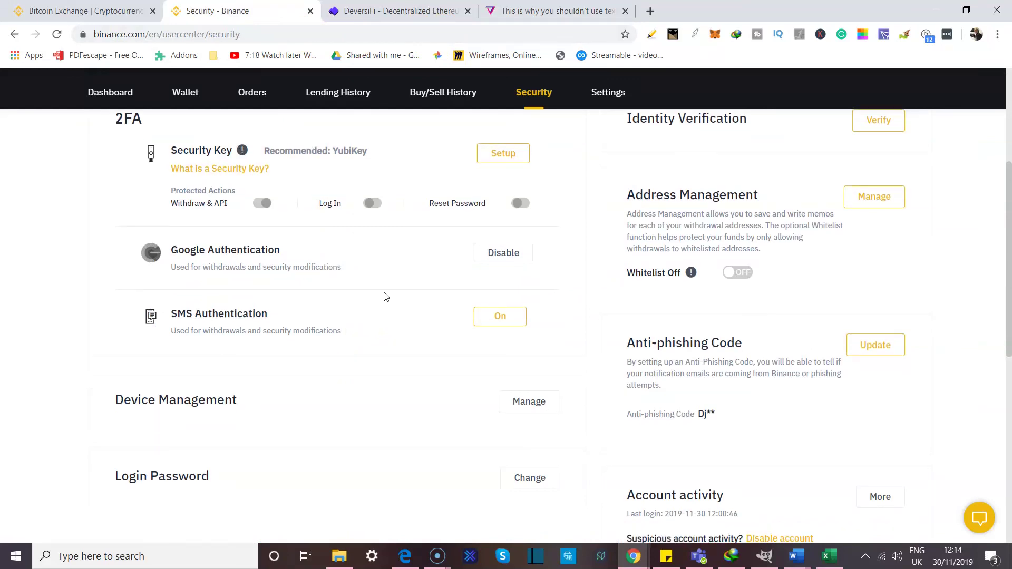